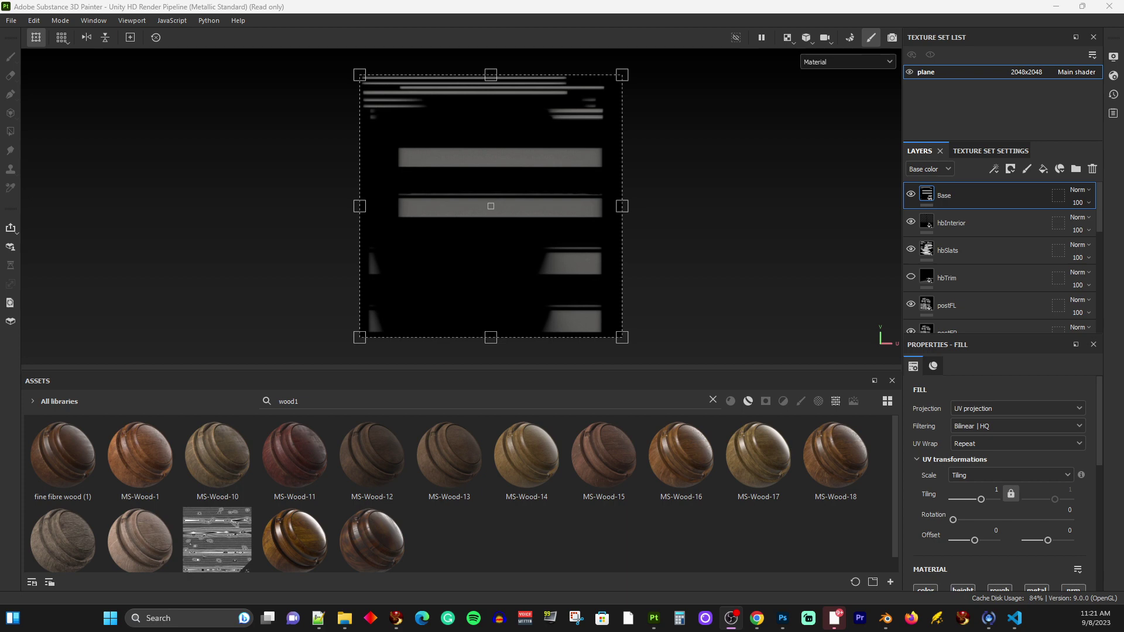
# Switch from Substance Painter to the Blender scene with the upright 5 m plane
pyautogui.press('l')
pyautogui.hotkey('alt', 'Tab')
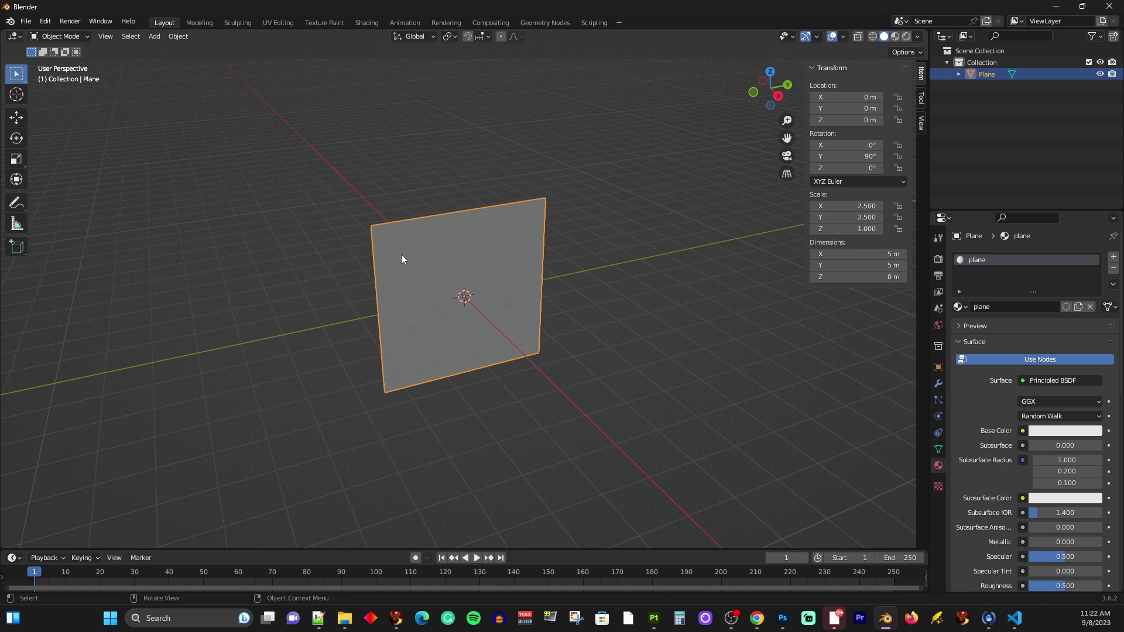
# Zoom in and enter Edit Mode to check the plane's subdivided grid, then return to Substance Painter
pyautogui.scroll(3, 417, 245)
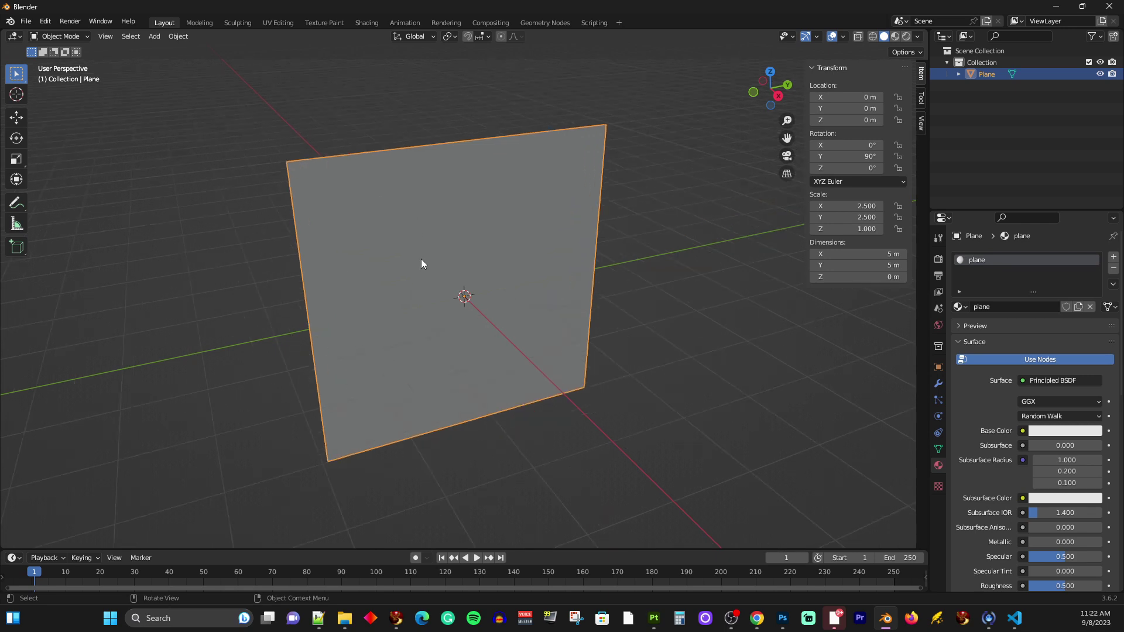
pyautogui.press('Tab')
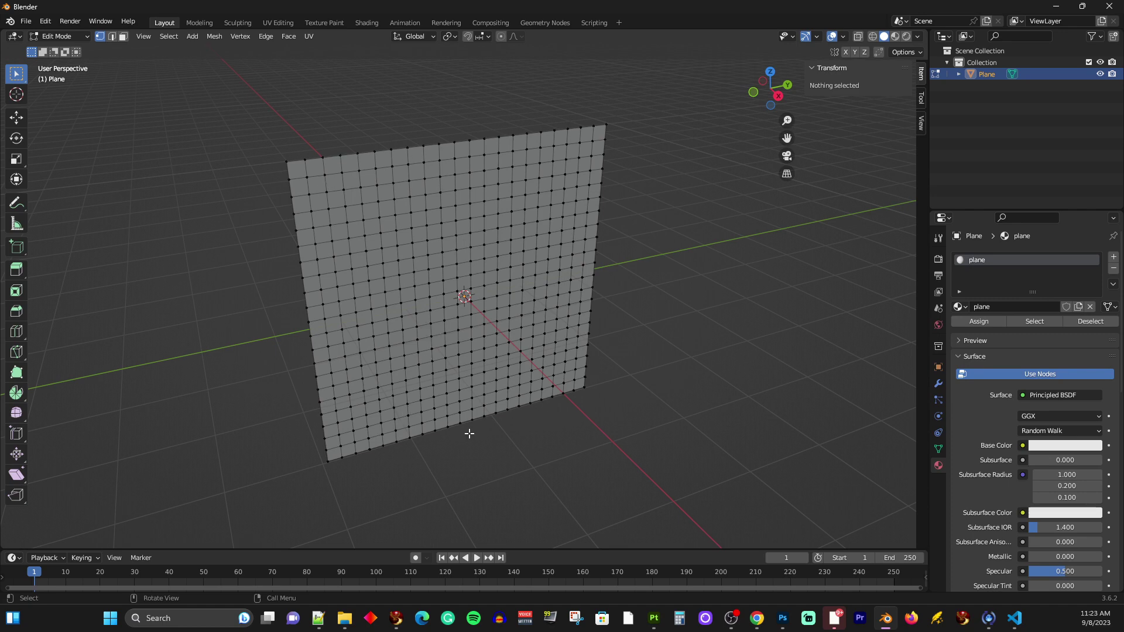
pyautogui.press('Tab')
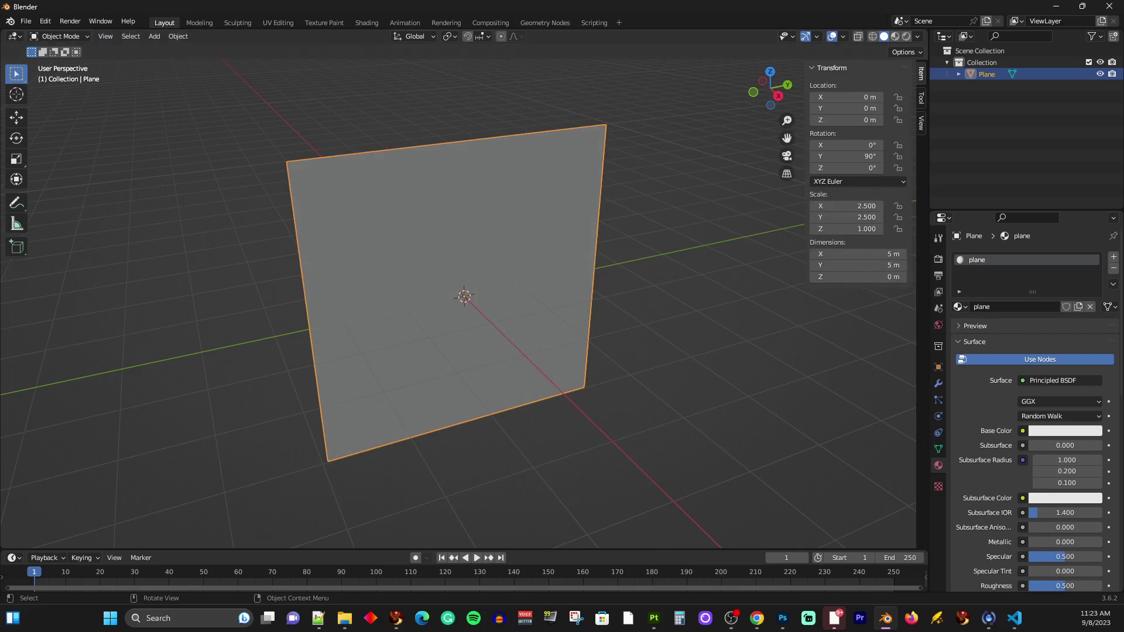
pyautogui.hotkey('alt', 'Tab')
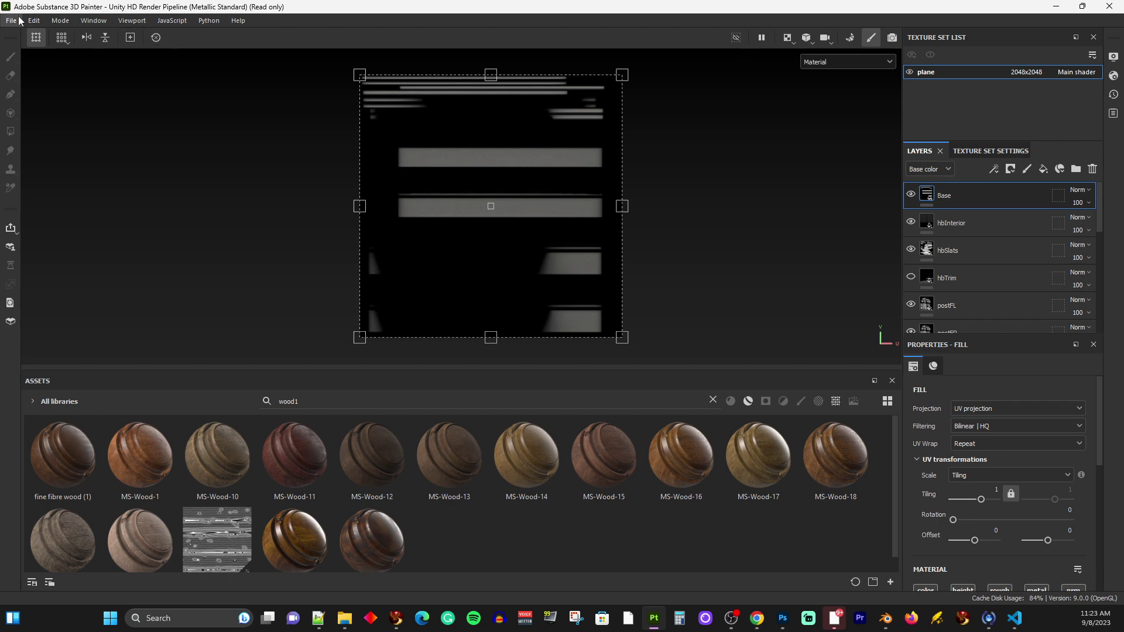
# Set the viewport to 3D only and hide the Base and hbInterior layers
pyautogui.click(786, 40)
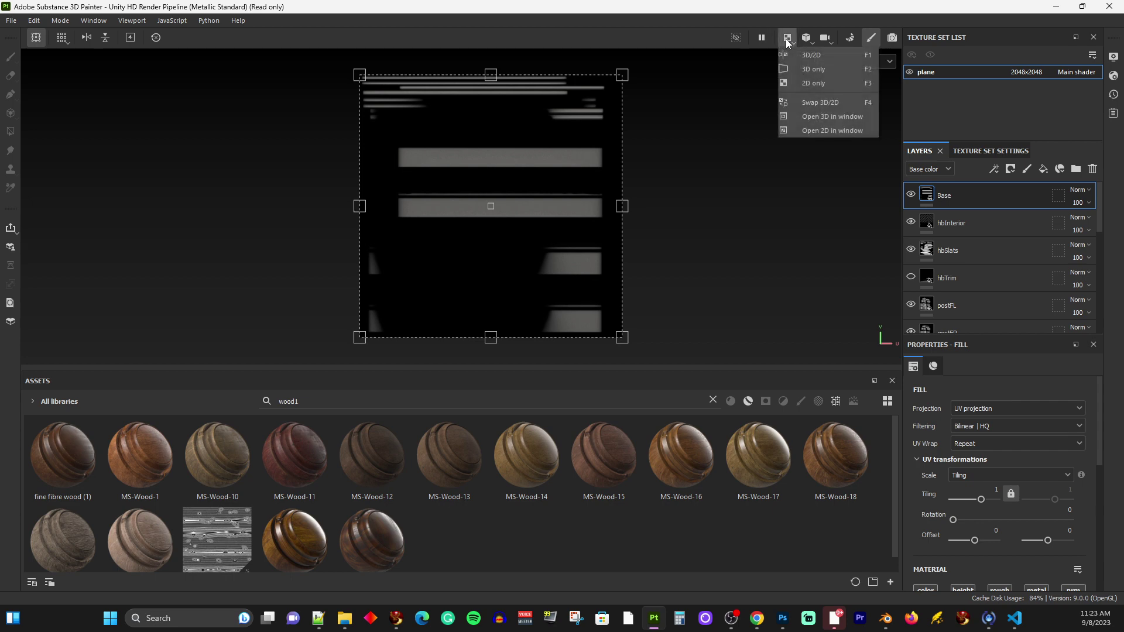
pyautogui.click(801, 77)
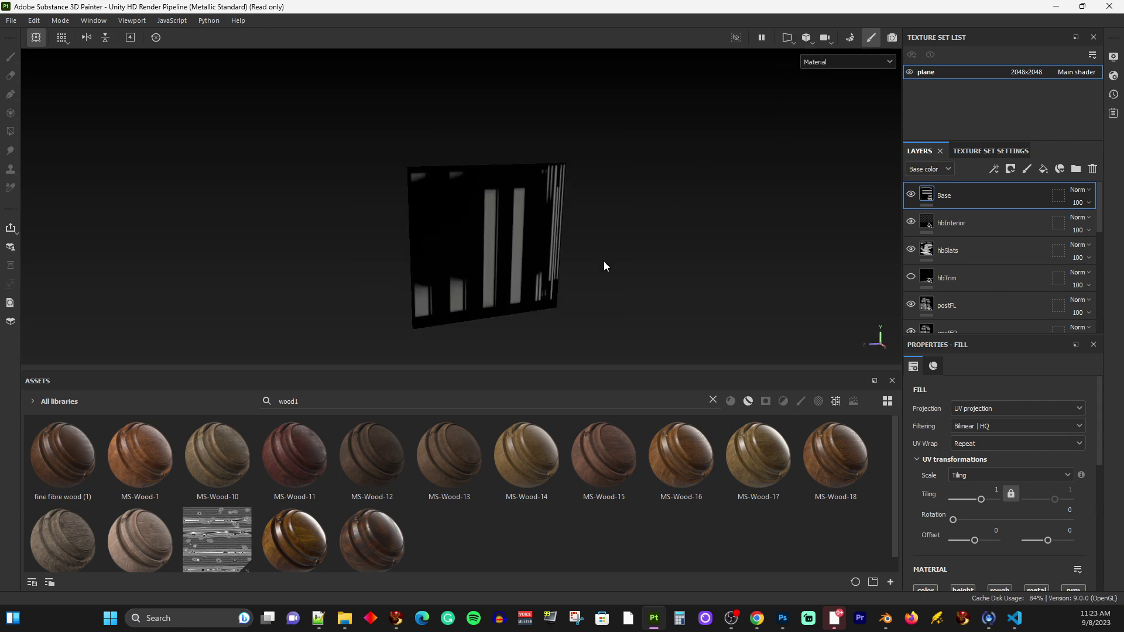
pyautogui.click(911, 194)
pyautogui.click(911, 223)
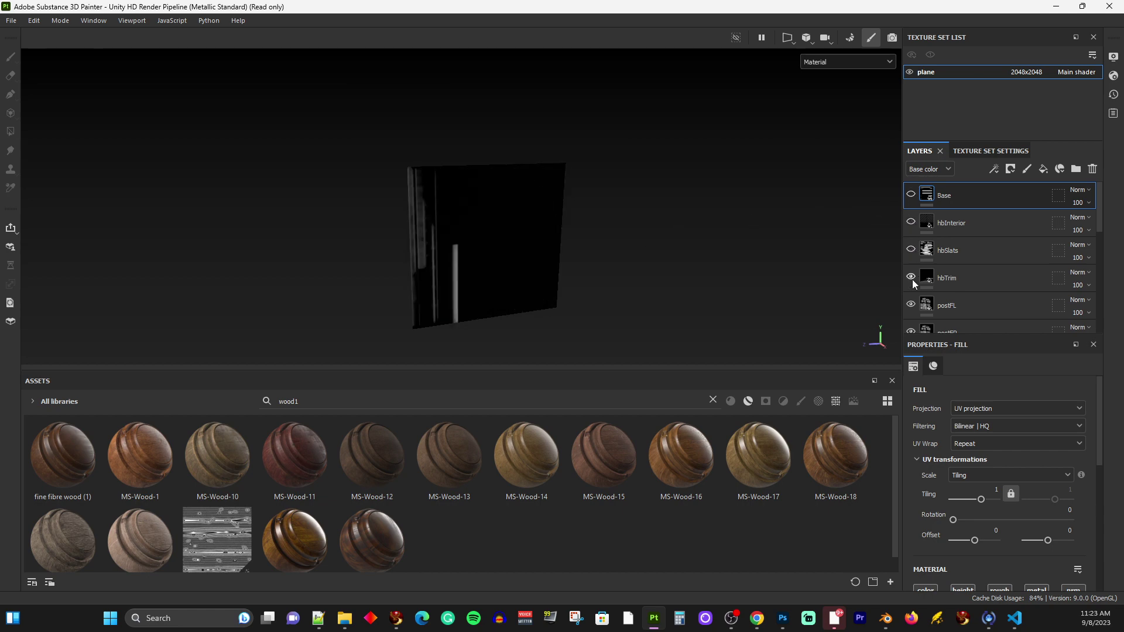
# Hide the postFR, postHL, postHR and Rod layers
pyautogui.scroll(-3, 915, 297)
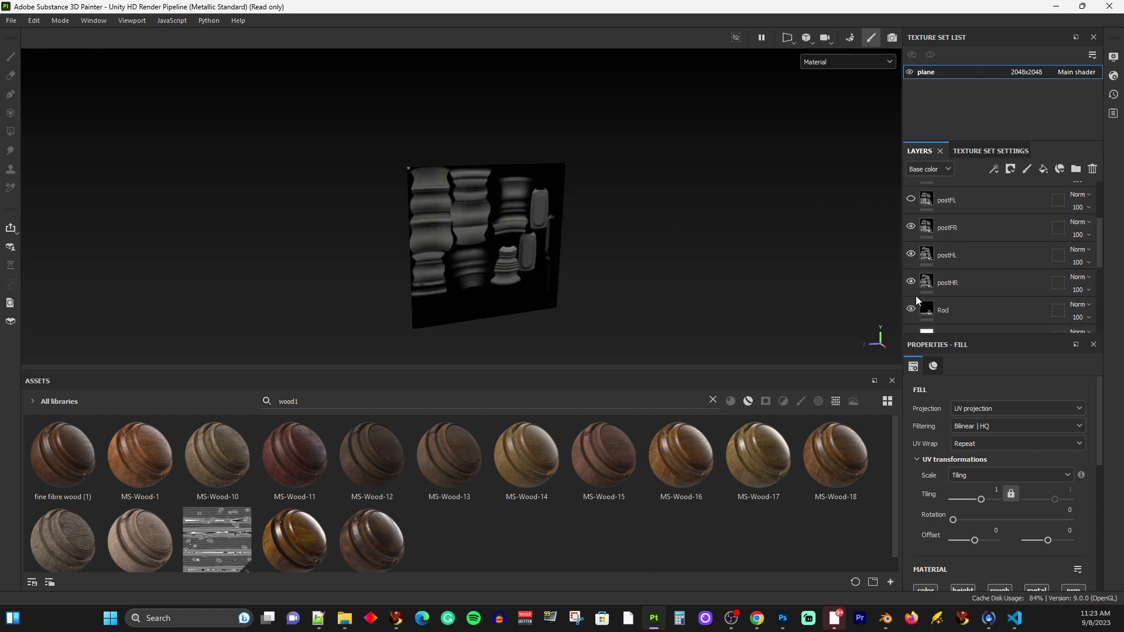
pyautogui.click(911, 227)
pyautogui.click(911, 254)
pyautogui.click(911, 282)
pyautogui.click(911, 310)
# Hide the hbBack, Comforter, Covers, PillowL, PillowR and Sheets layers, leaving only Layer 1
pyautogui.scroll(-2, 911, 293)
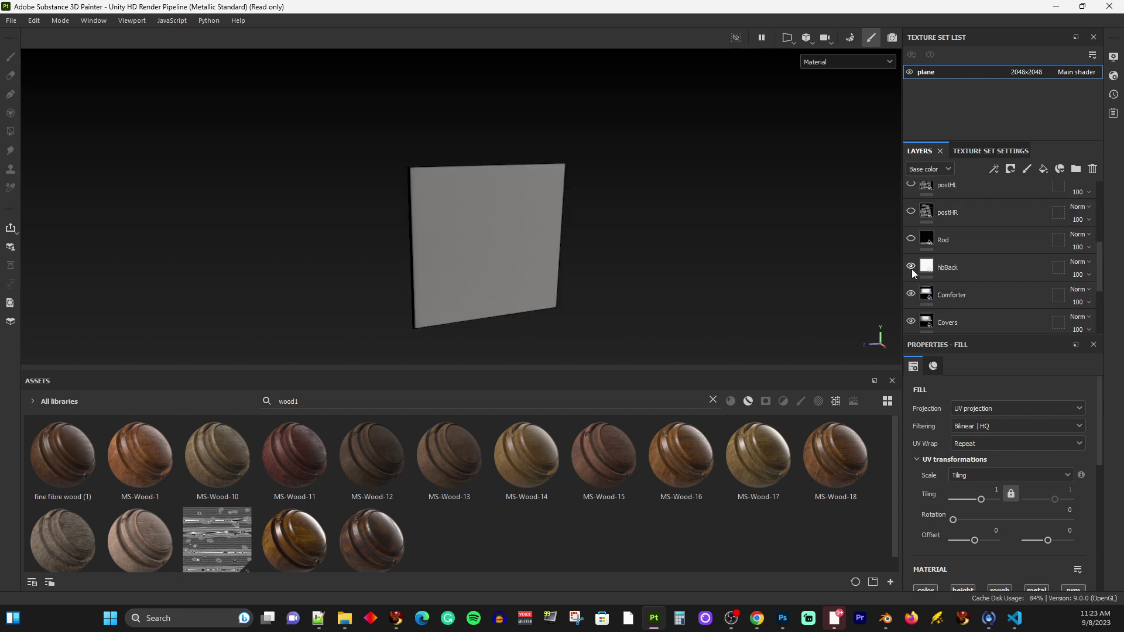
pyautogui.click(911, 295)
pyautogui.click(911, 321)
pyautogui.scroll(-3, 912, 305)
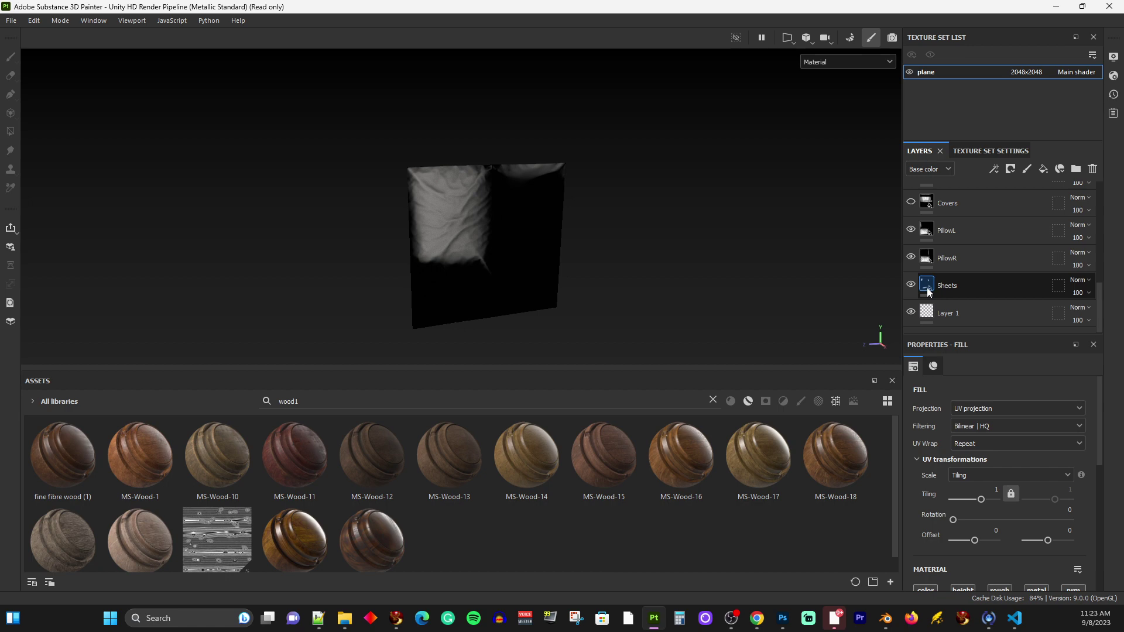
pyautogui.click(911, 230)
pyautogui.click(911, 258)
pyautogui.click(911, 285)
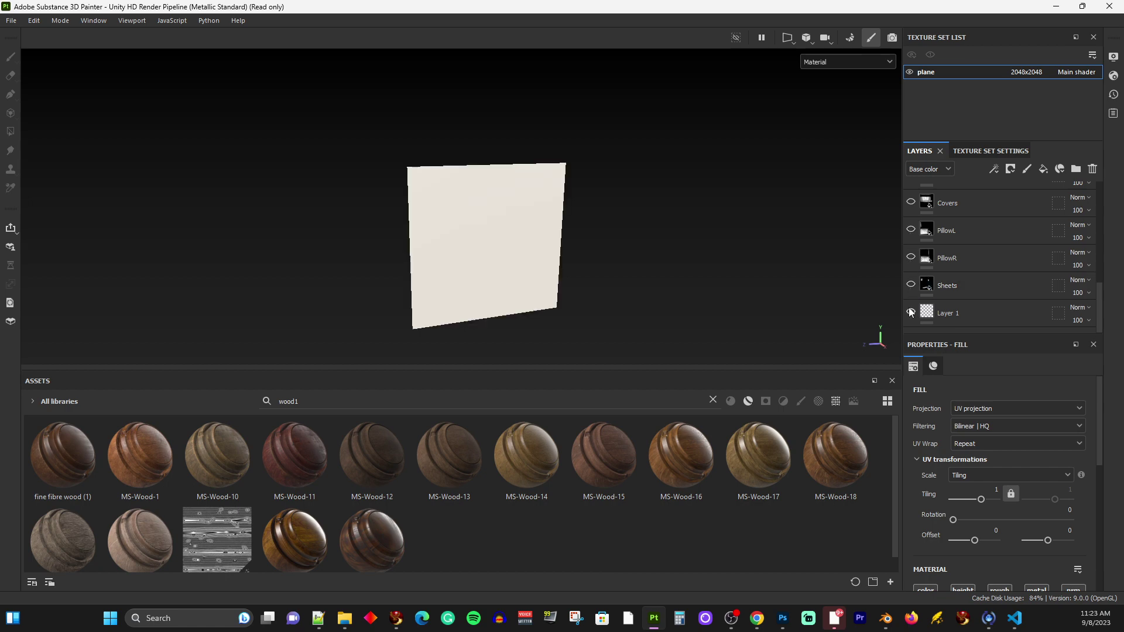
pyautogui.keyDown('alt'); pyautogui.moveTo(649, 269); pyautogui.dragTo(700, 251); pyautogui.keyUp('alt')
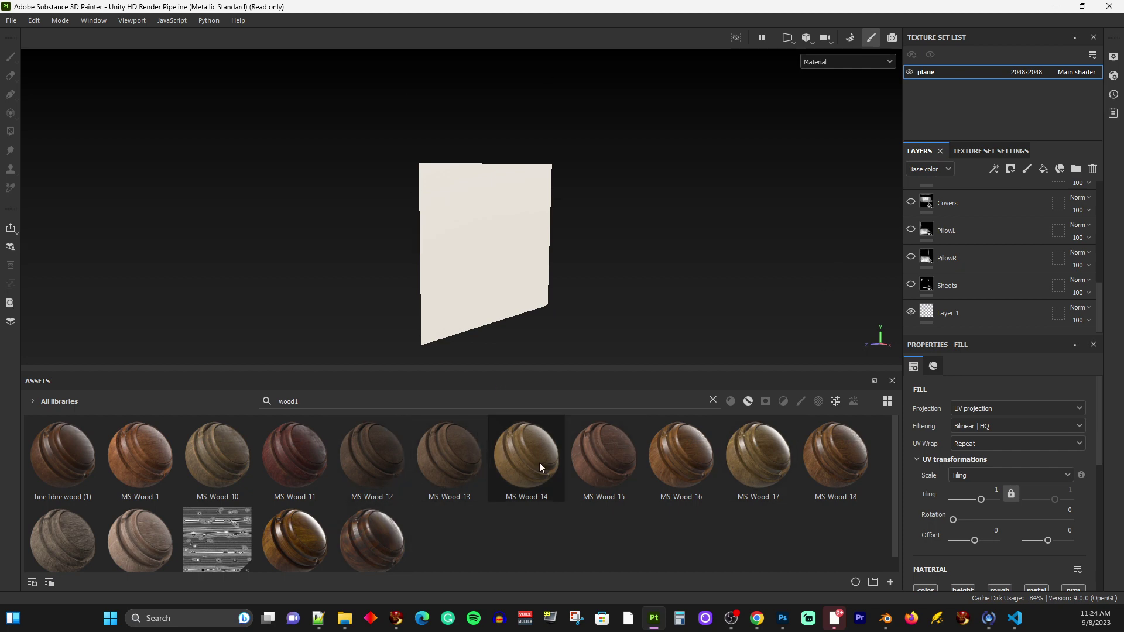
# Drop the MS-Wood-14 material from Assets onto the plane as a new top layer
pyautogui.moveTo(525, 470); pyautogui.dragTo(479, 297)
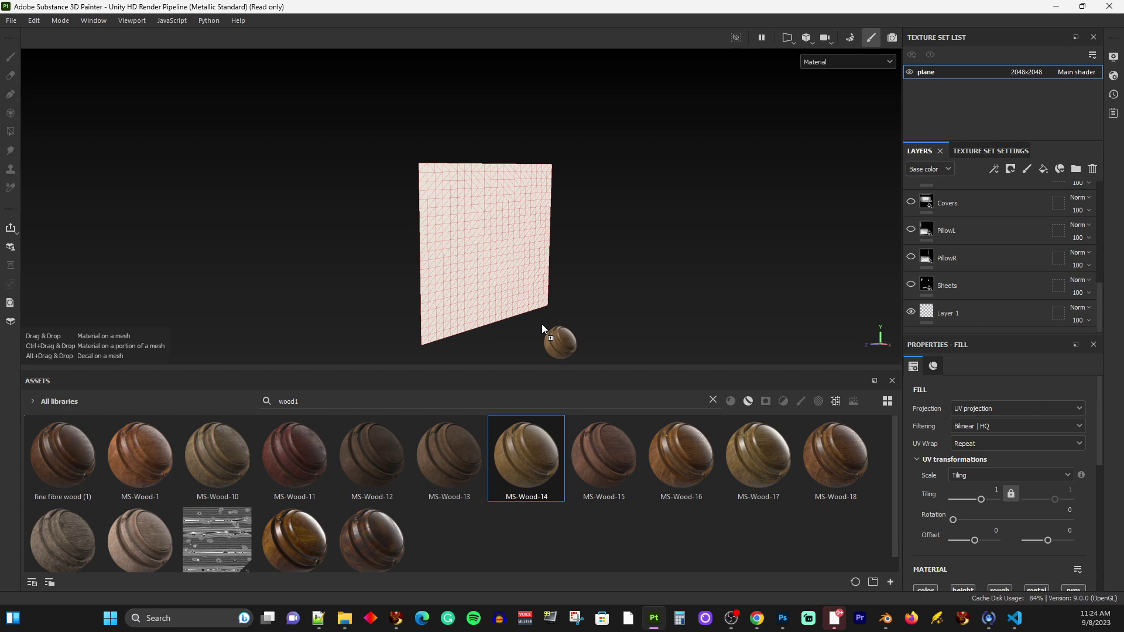
pyautogui.moveTo(543, 326); pyautogui.dragTo(543, 326)
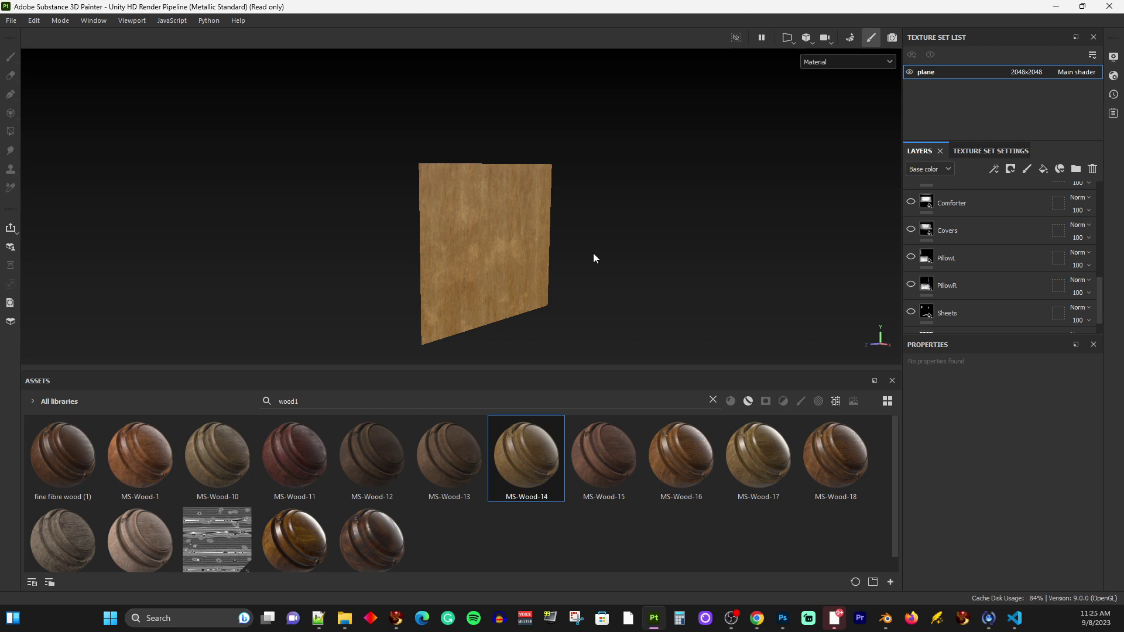
pyautogui.scroll(6, 952, 236)
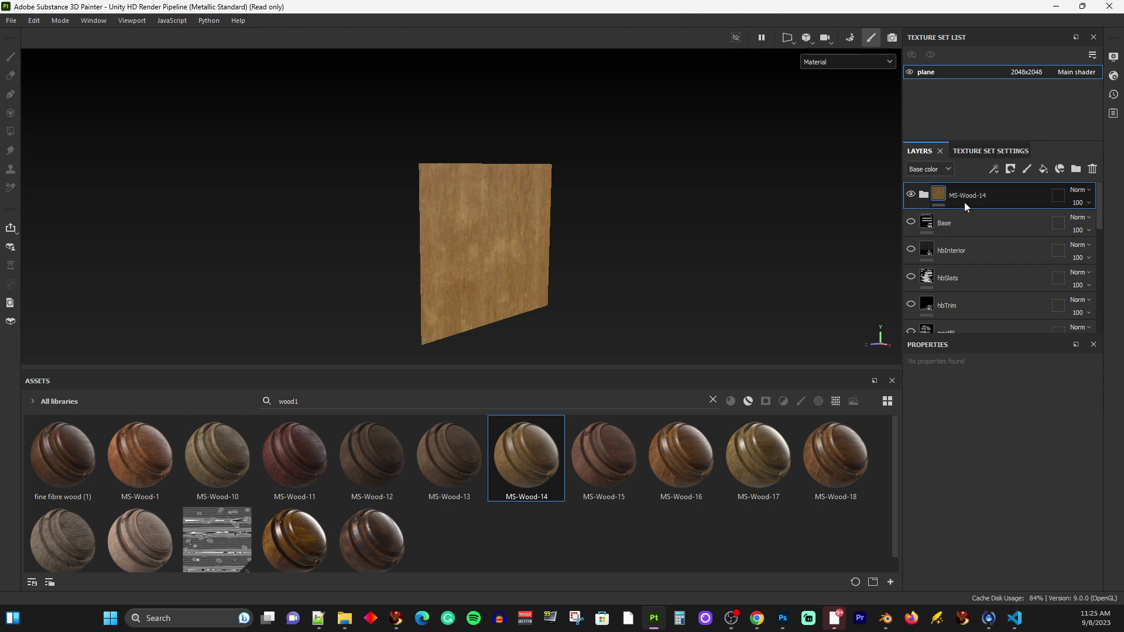
# Delete the MS-Wood-14 test layer so the plane returns to plain cream
pyautogui.press('Delete')
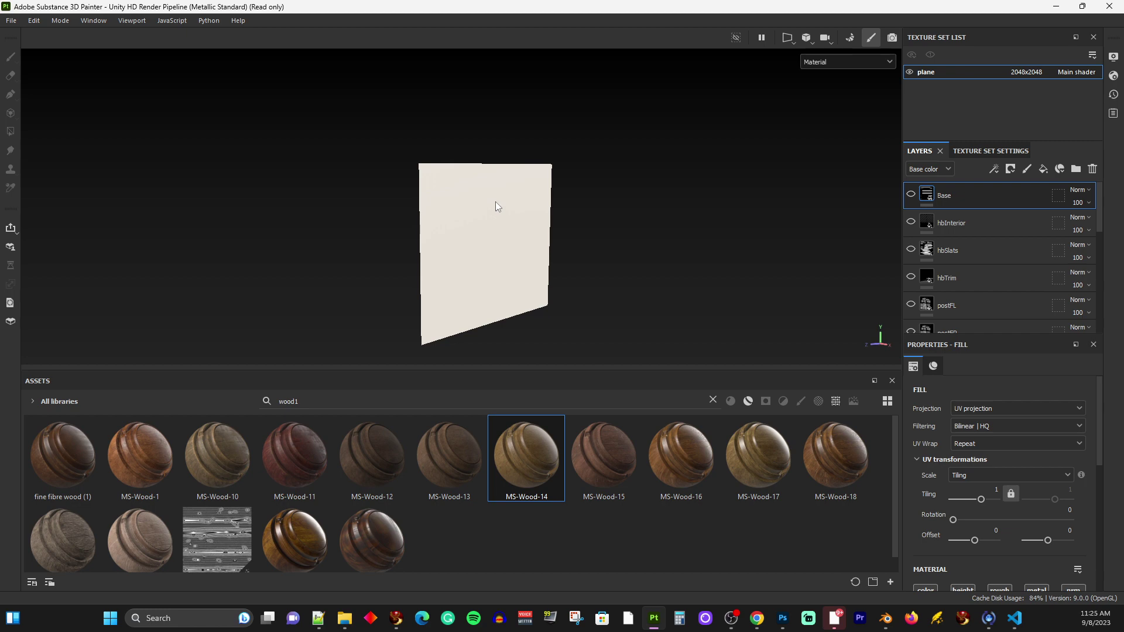
pyautogui.click(16, 22)
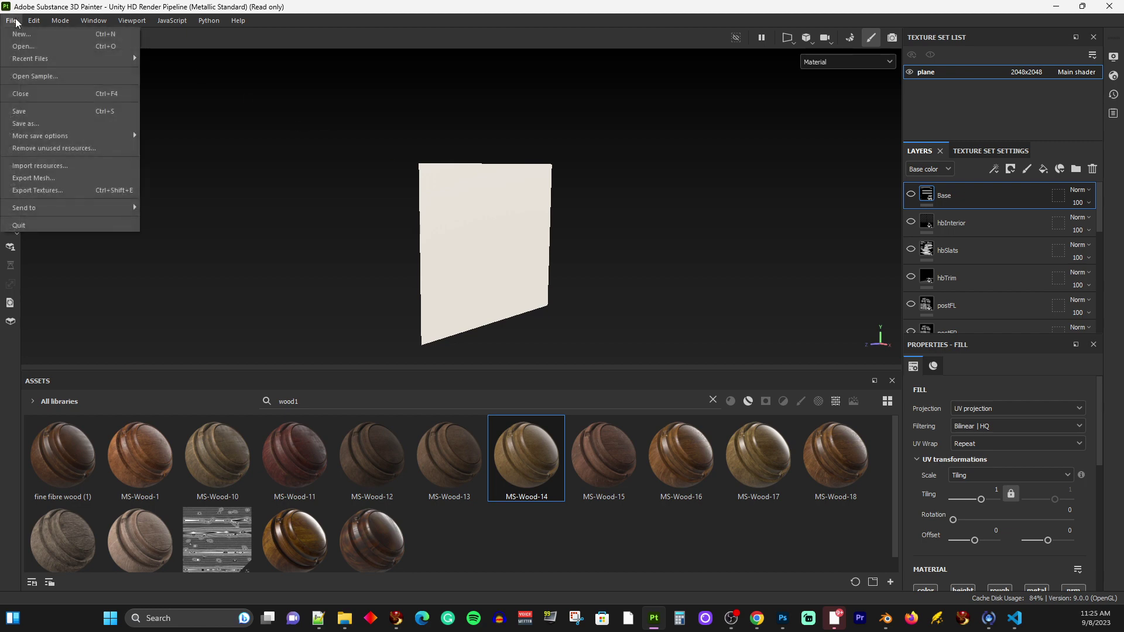
# Open Import resources, select all Four Poster Bed mask images, then close the file browser without adding them
pyautogui.click(37, 168)
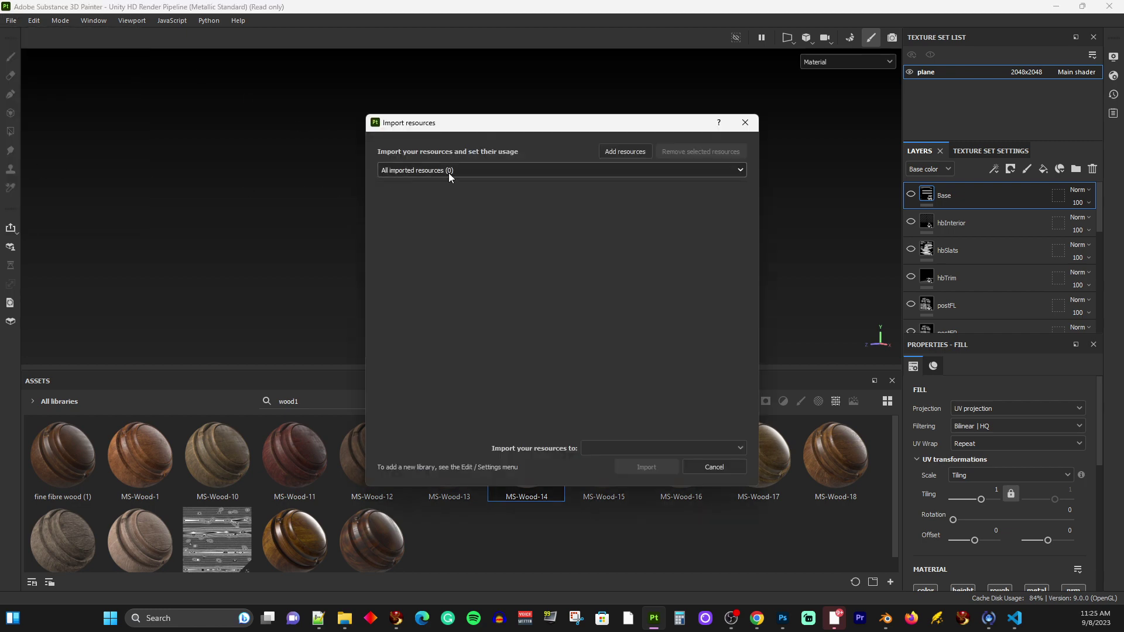
pyautogui.click(635, 152)
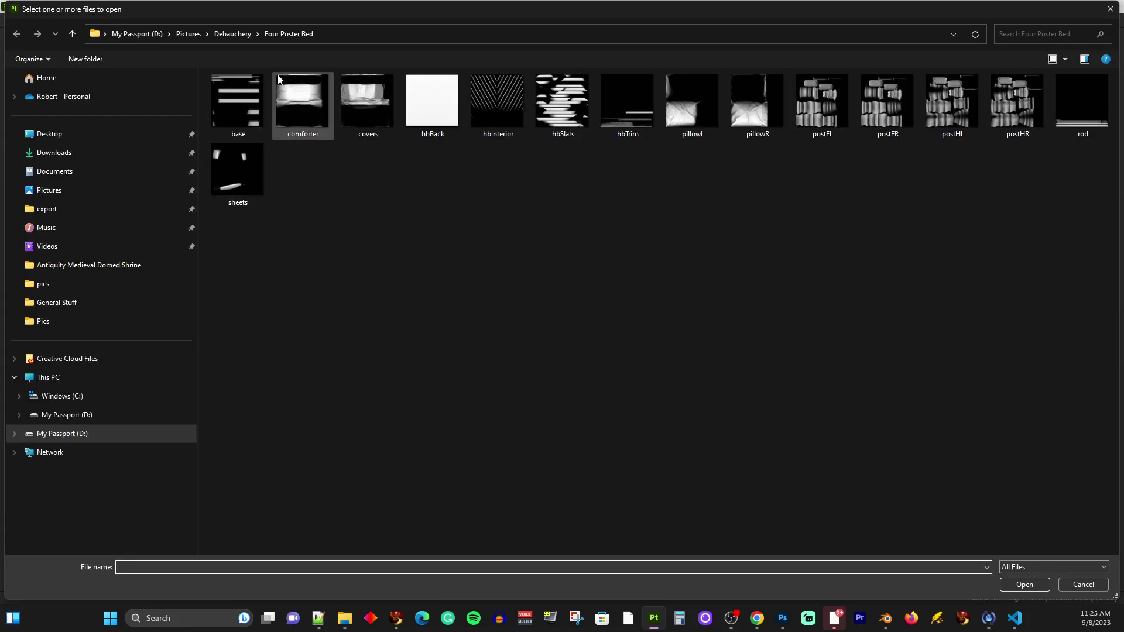
pyautogui.click(254, 174)
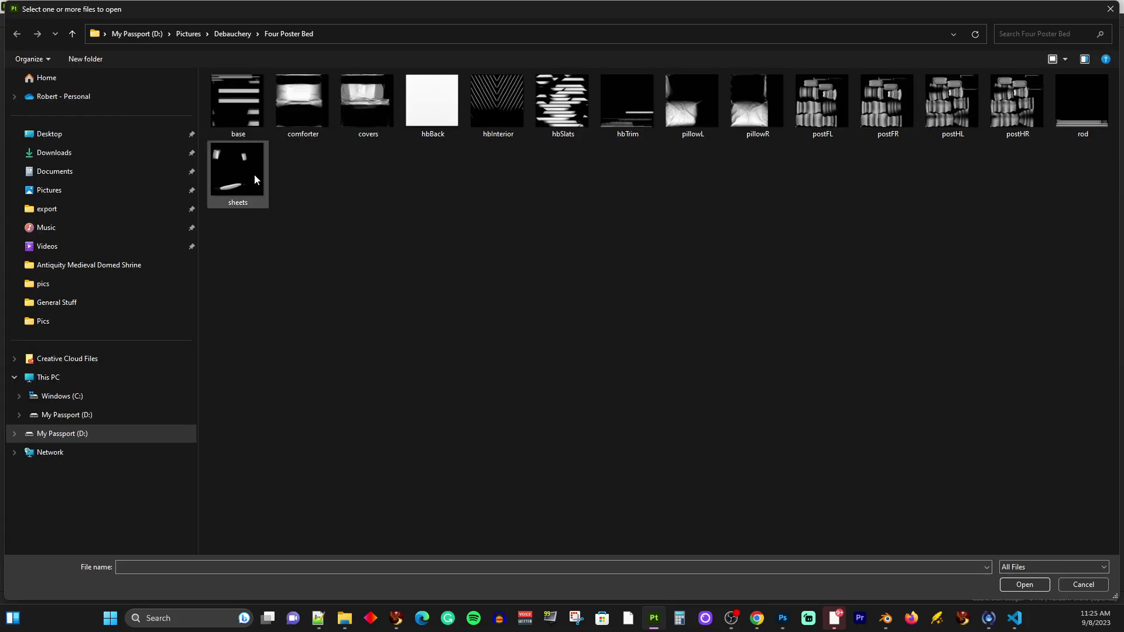
pyautogui.hotkey('ctrl', 'a')
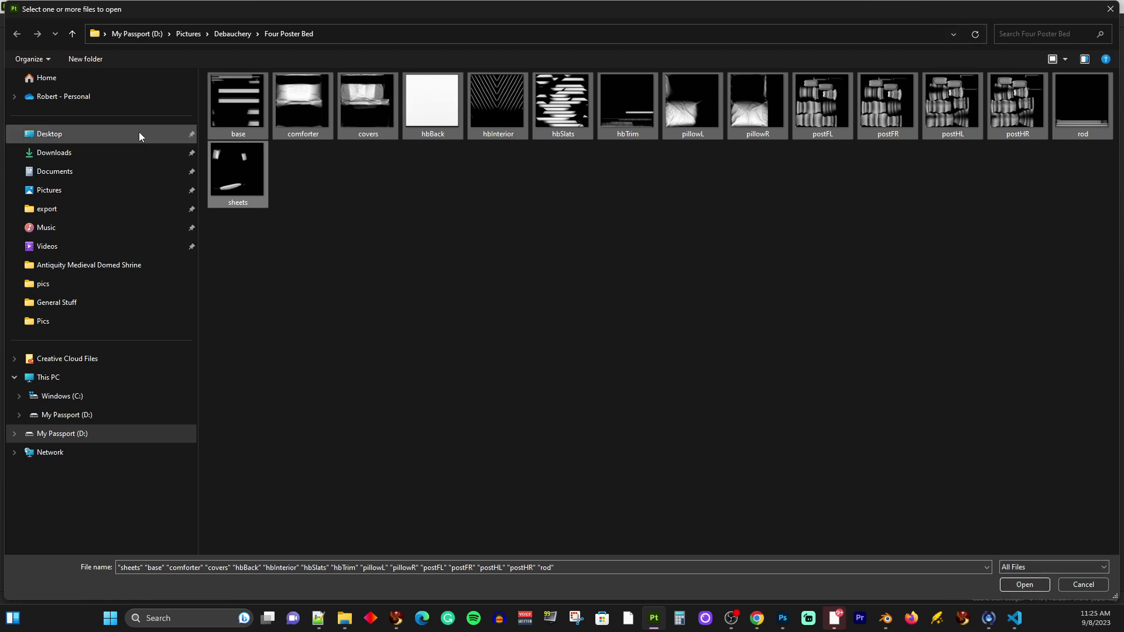
pyautogui.click(1110, 11)
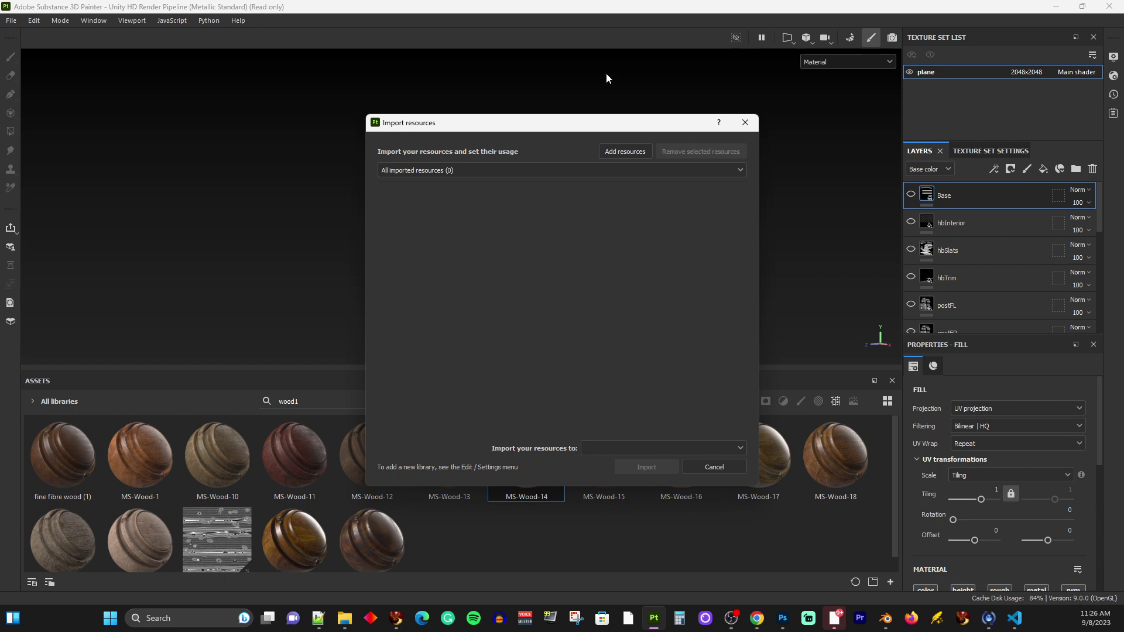
# Close the Import resources dialog, returning to the cream plane and the wood materials in Assets
pyautogui.click(746, 122)
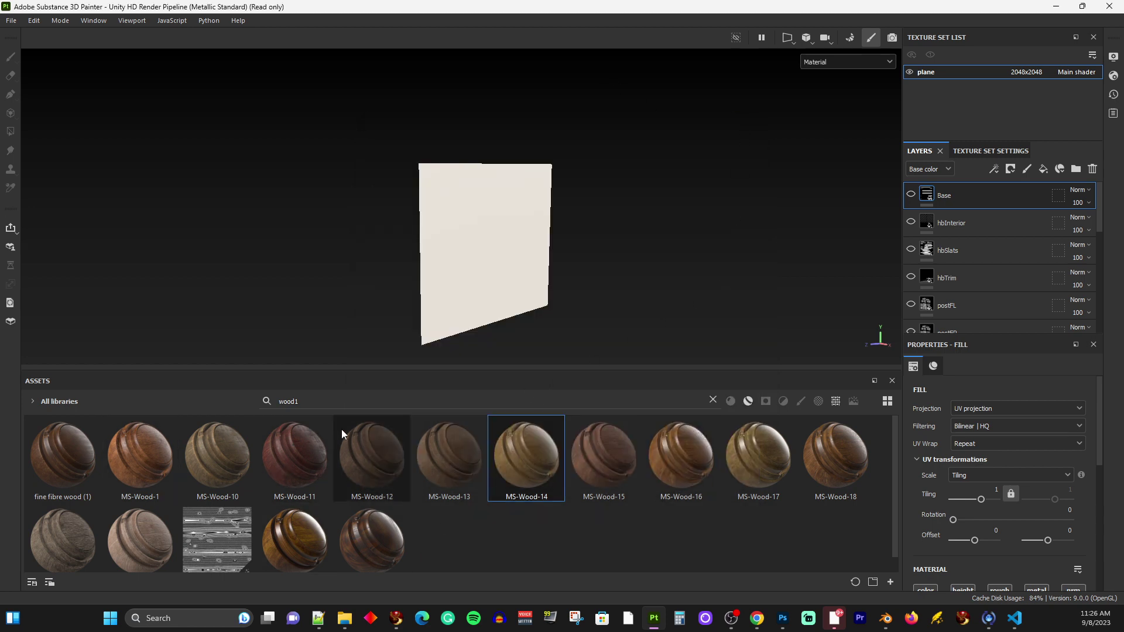
pyautogui.moveTo(342, 431)
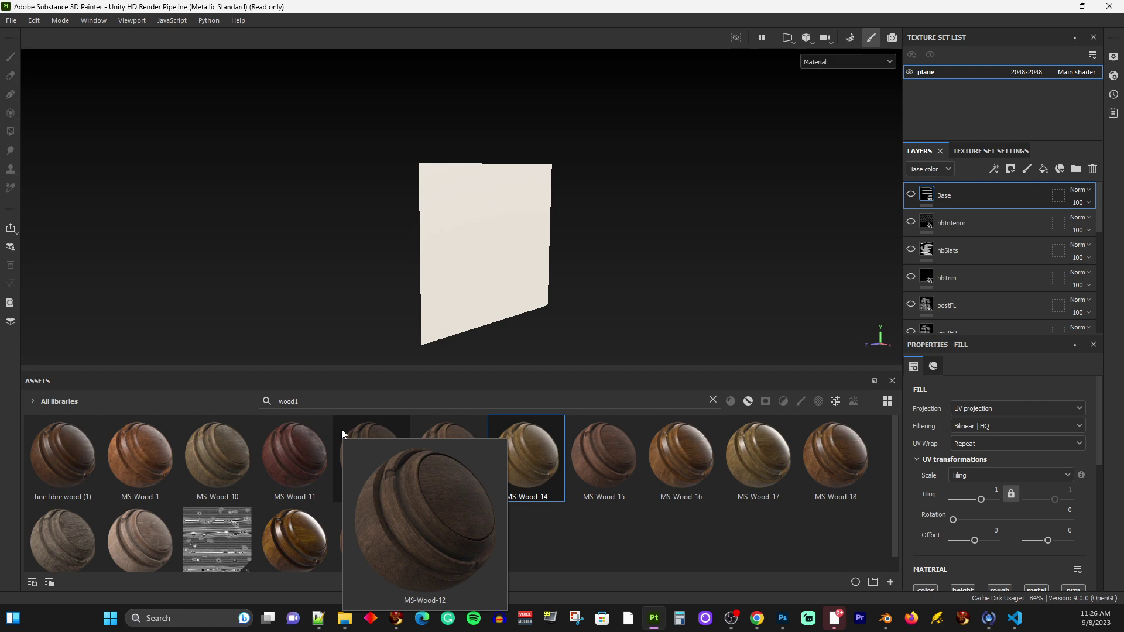